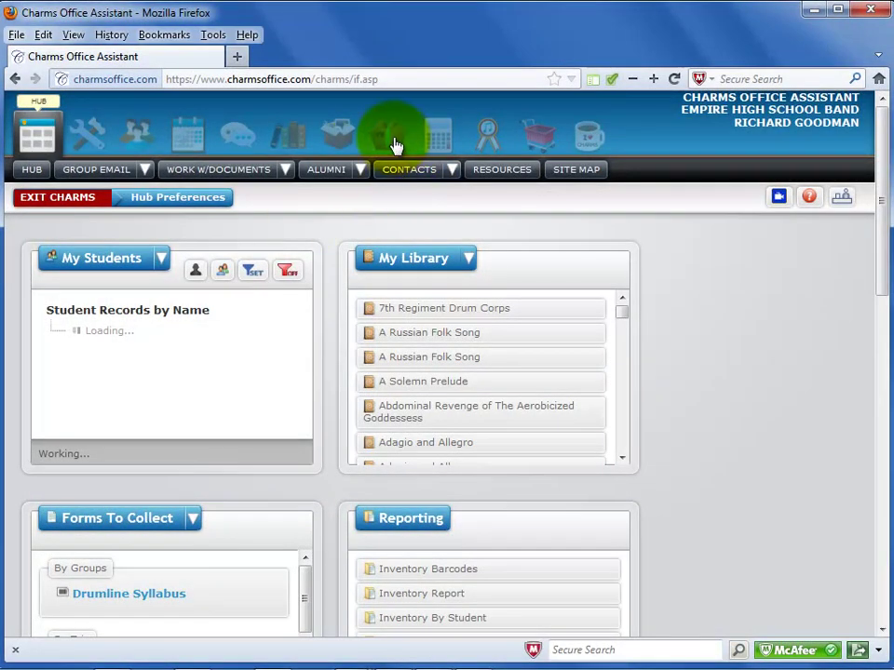
Step: Open the uniform setup and add a uniform category named Marching Jacket
{"action": "left_click", "coordinate": [395, 144]}
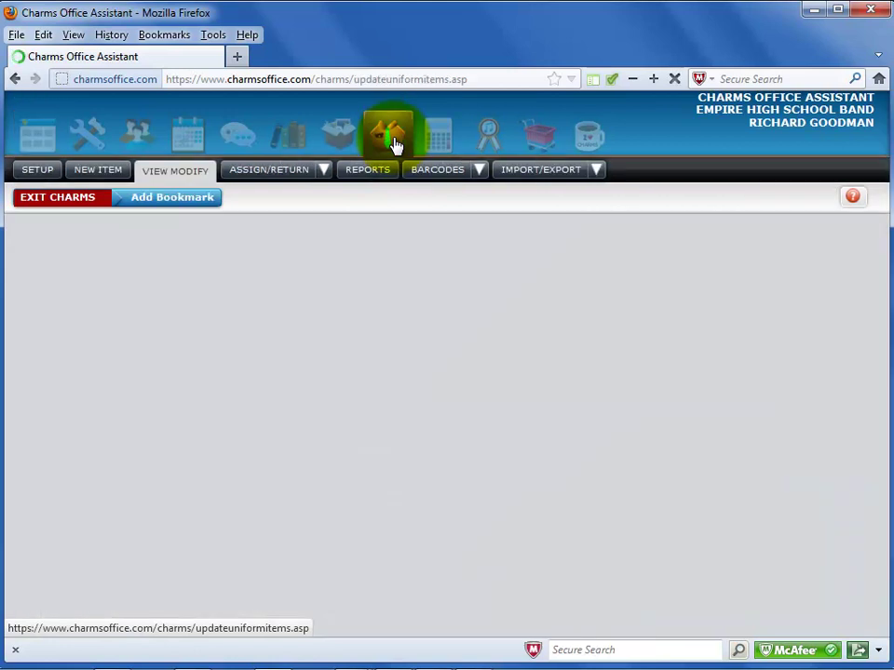
{"action": "left_click", "coordinate": [23, 175]}
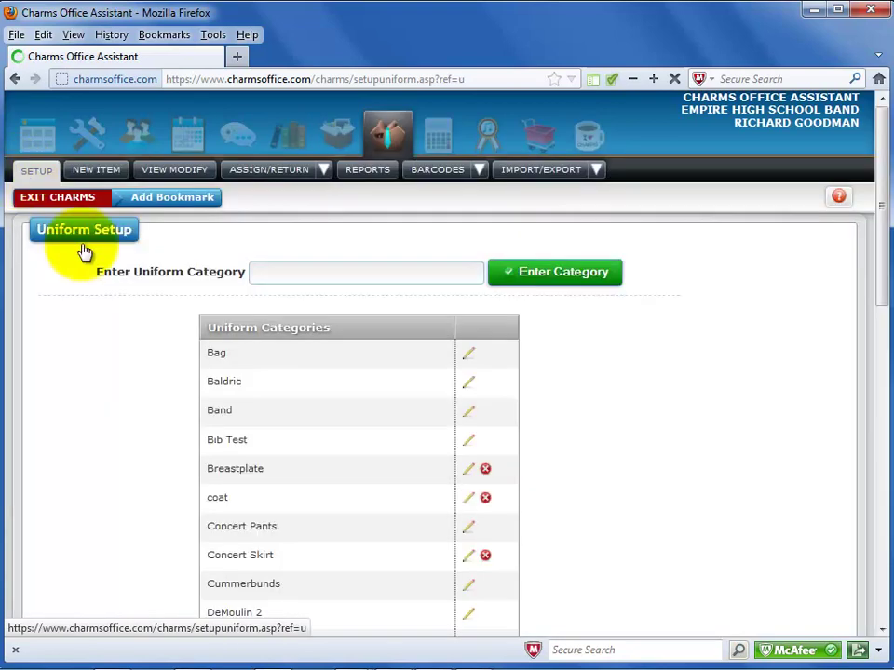
{"action": "left_click", "coordinate": [272, 272]}
{"action": "type", "text": "Marching Jacket"}
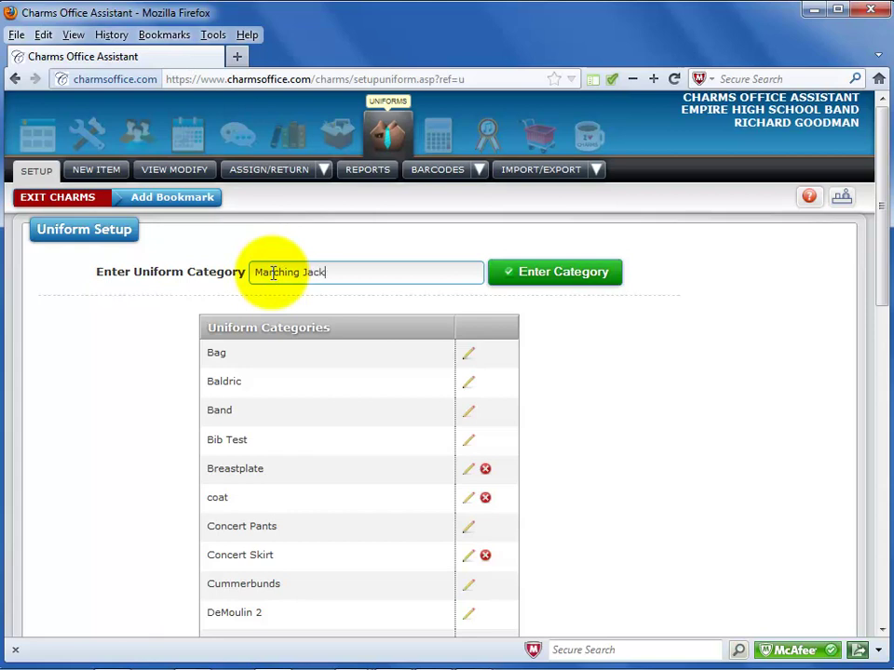
{"action": "left_click", "coordinate": [563, 283]}
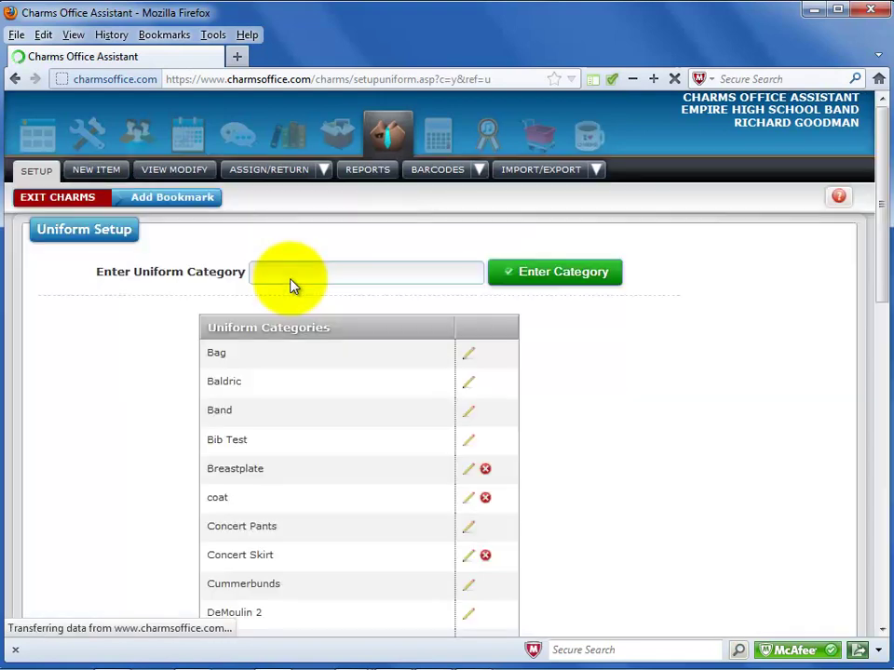
Step: Add another uniform category named Spats and check the category list
{"action": "left_click", "coordinate": [283, 278]}
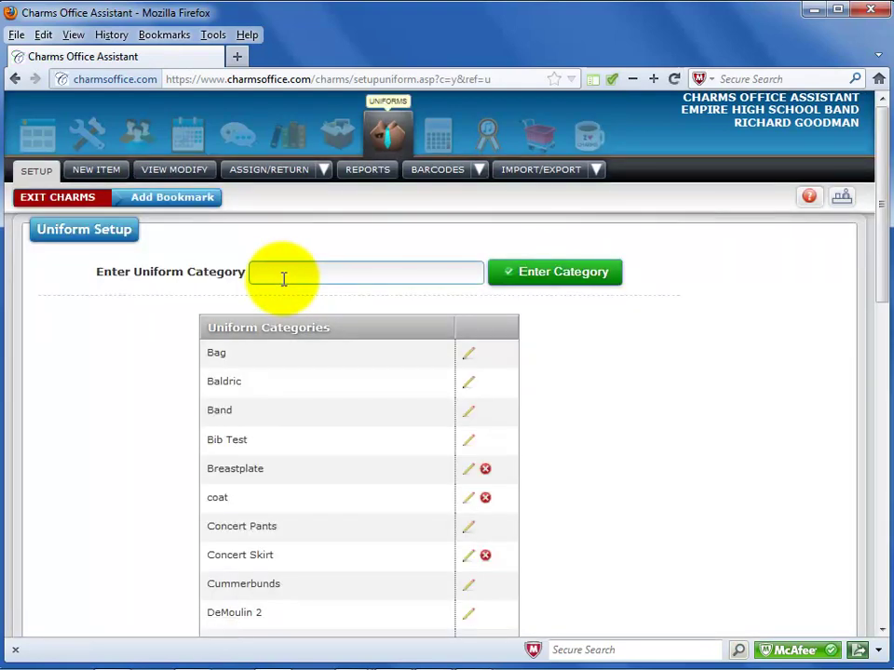
{"action": "type", "text": "Spats"}
{"action": "left_click", "coordinate": [530, 285]}
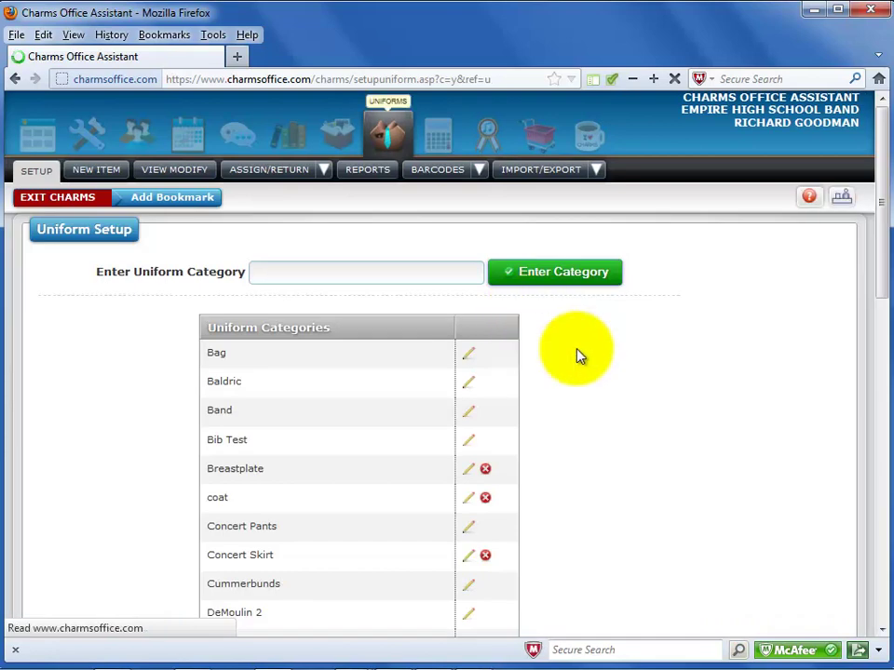
{"action": "scroll", "coordinate": [600, 366], "scroll_direction": "down", "scroll_amount": 2}
{"action": "scroll", "coordinate": [604, 369], "scroll_direction": "down", "scroll_amount": 4}
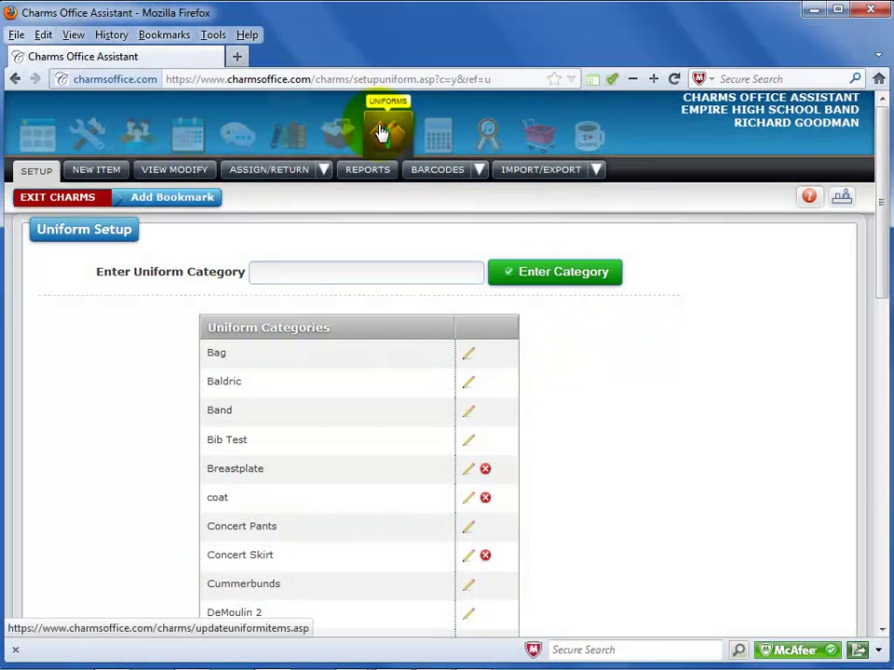
Step: Go to the uniform file import and download CharmsUniformTemplate.xls, choosing to save the file
{"action": "left_click", "coordinate": [381, 132]}
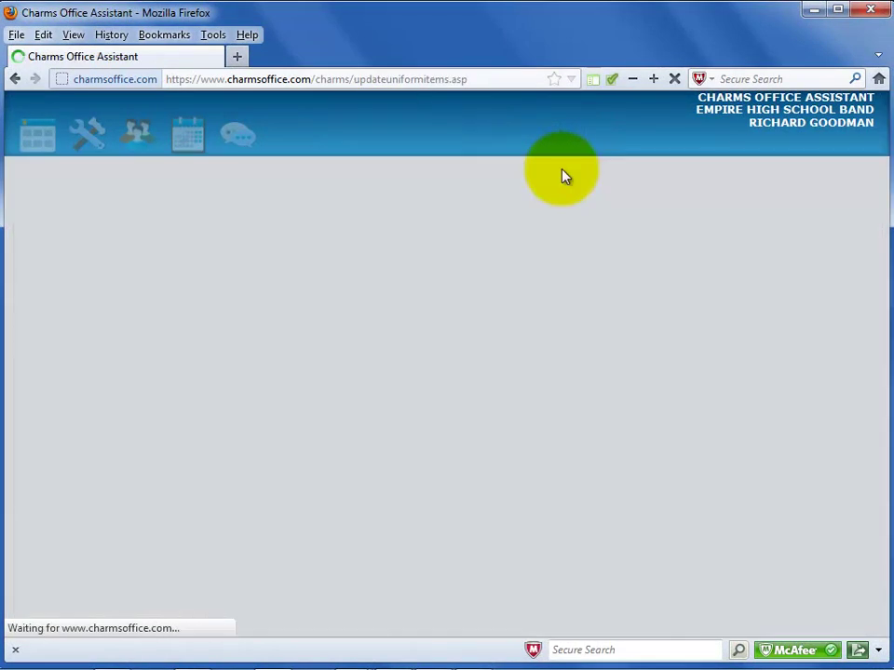
{"action": "mouse_move", "coordinate": [562, 176]}
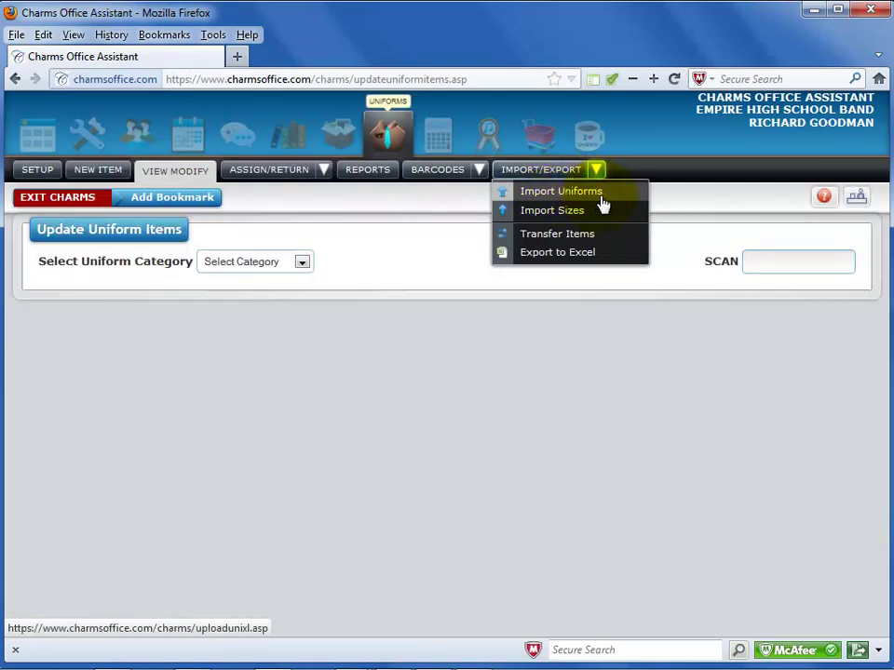
{"action": "left_click", "coordinate": [601, 199]}
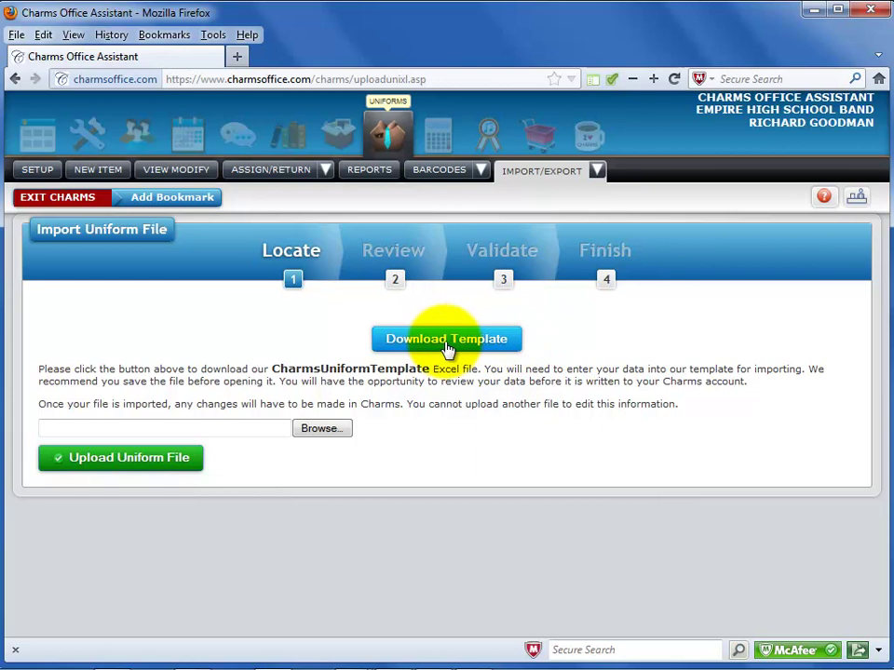
{"action": "left_click", "coordinate": [448, 346]}
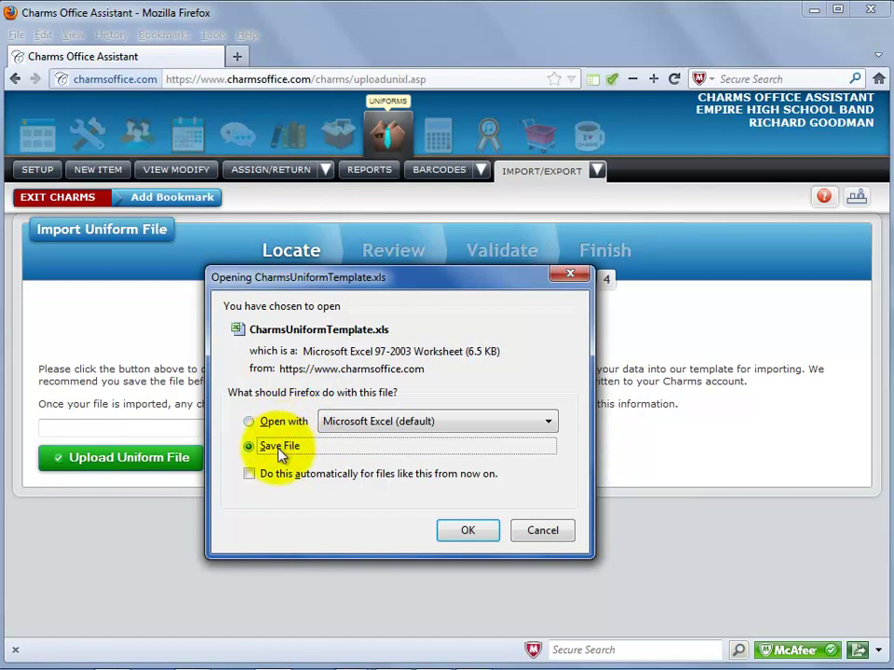
{"action": "left_click", "coordinate": [468, 530]}
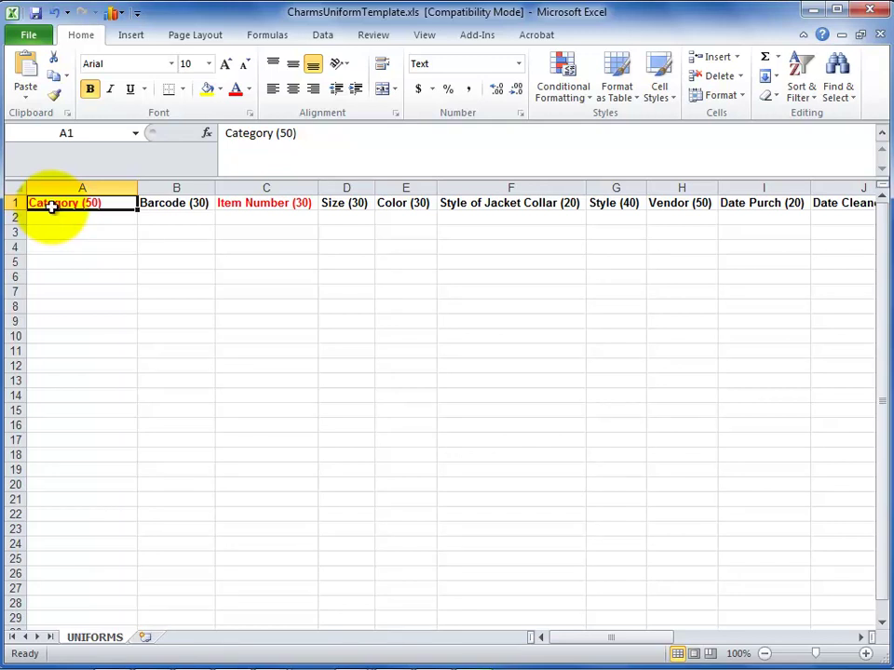
Step: In Excel, examine the template's column headings, including Item Number, Barcode, Amt paid and the Assigned To name columns
{"action": "left_click", "coordinate": [285, 209]}
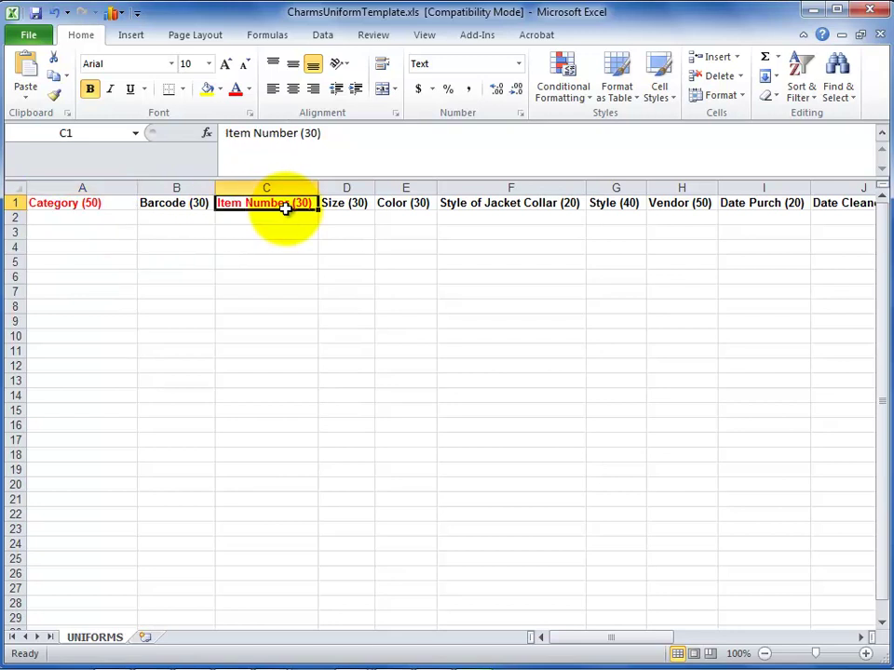
{"action": "left_click", "coordinate": [155, 208]}
{"action": "left_click", "coordinate": [768, 638]}
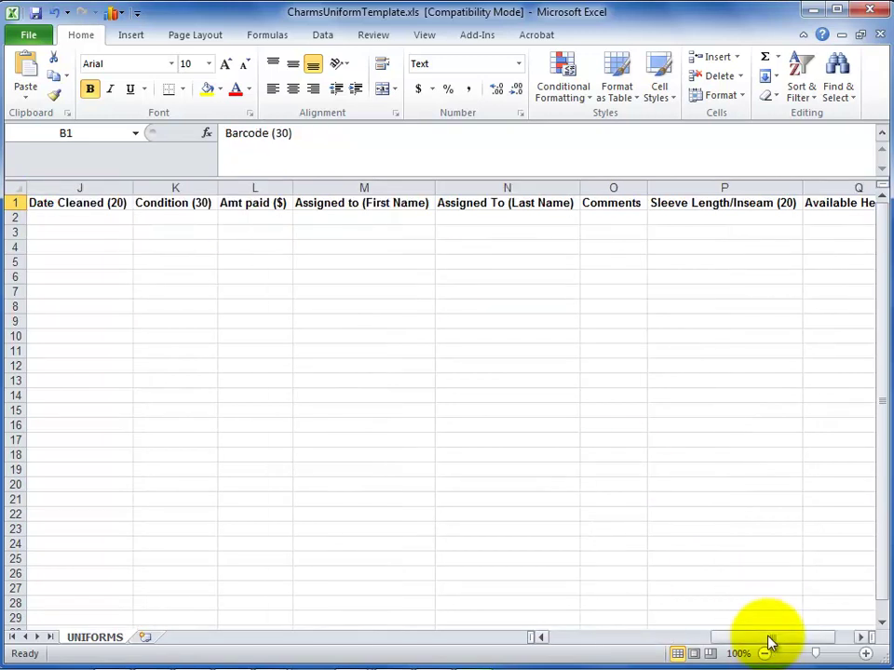
{"action": "left_click", "coordinate": [249, 203]}
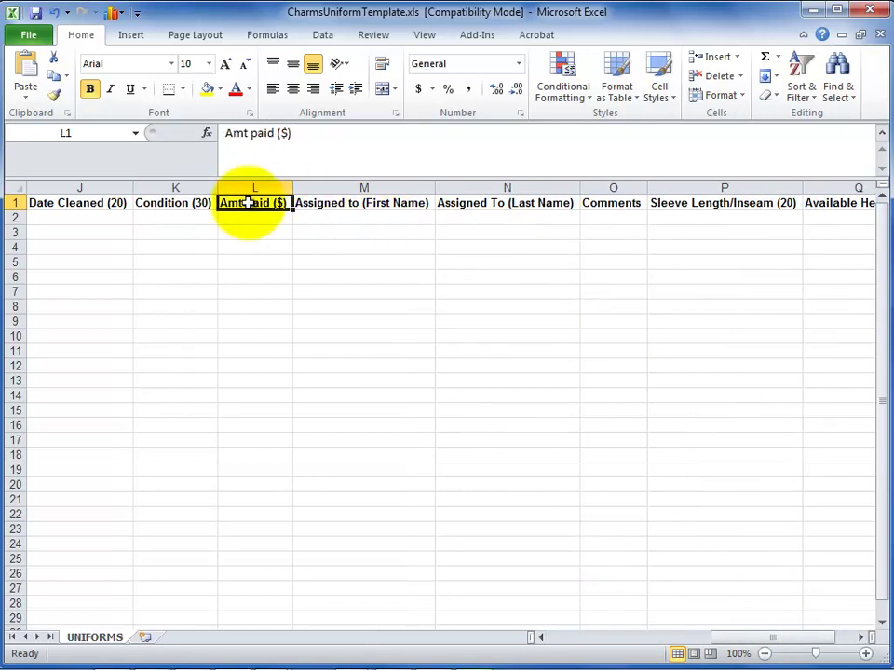
{"action": "left_click", "coordinate": [341, 207]}
{"action": "left_click", "coordinate": [472, 209]}
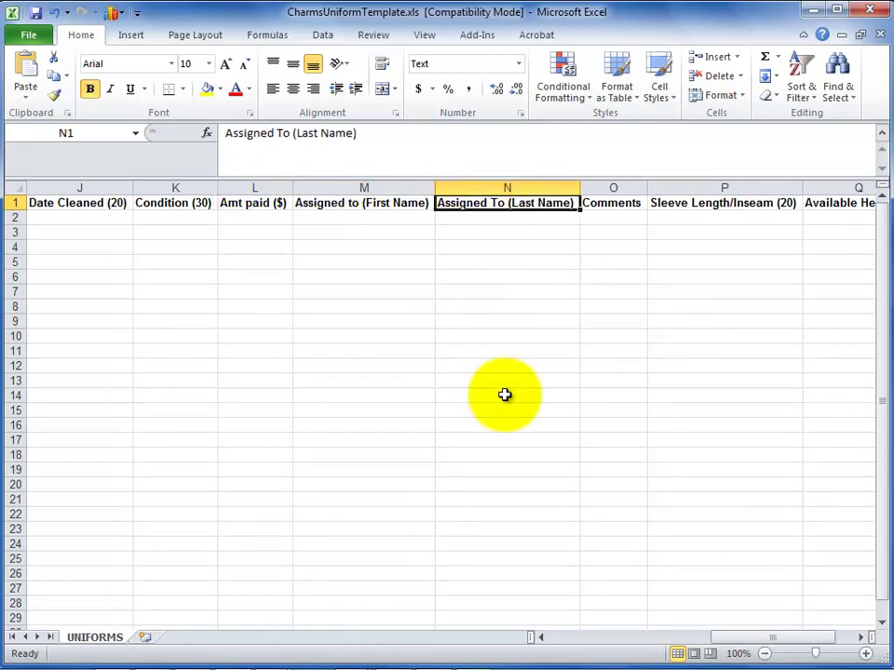
{"action": "left_click", "coordinate": [652, 637]}
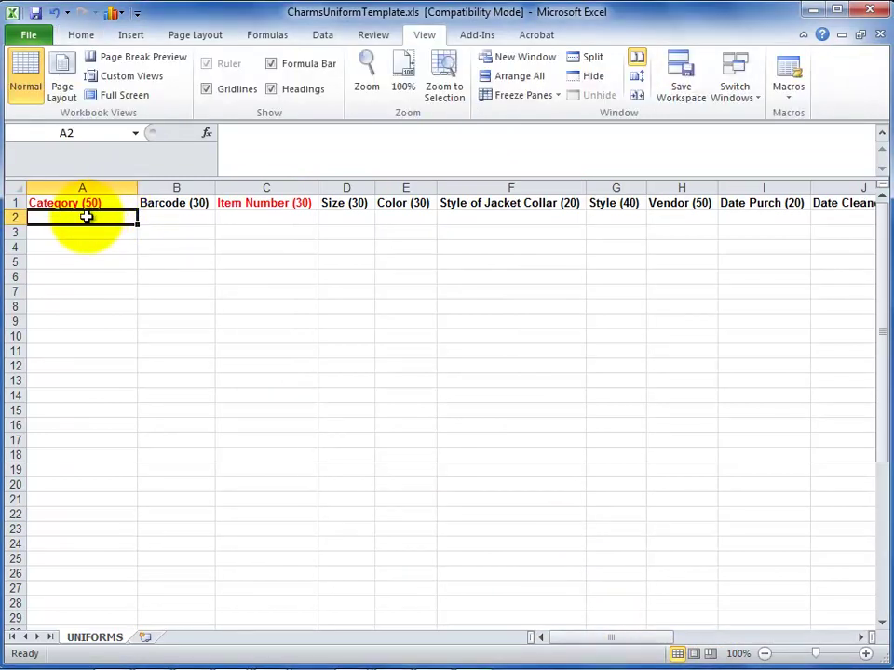
Step: Fill the template's first data row with Marching Jacket as the category and MJ10197 as the item number
{"action": "type", "text": "Mar"}
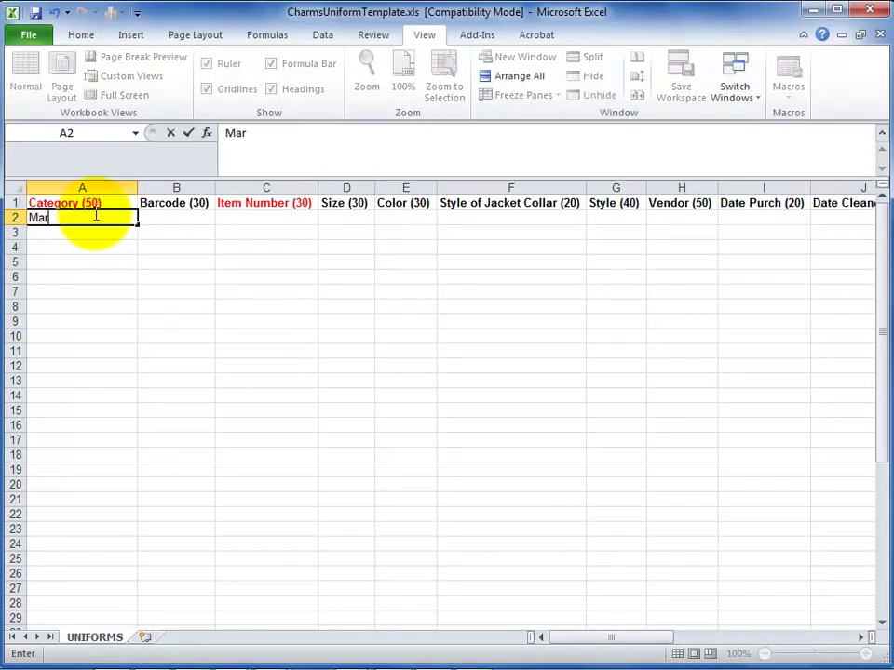
{"action": "type", "text": "ching Jacket"}
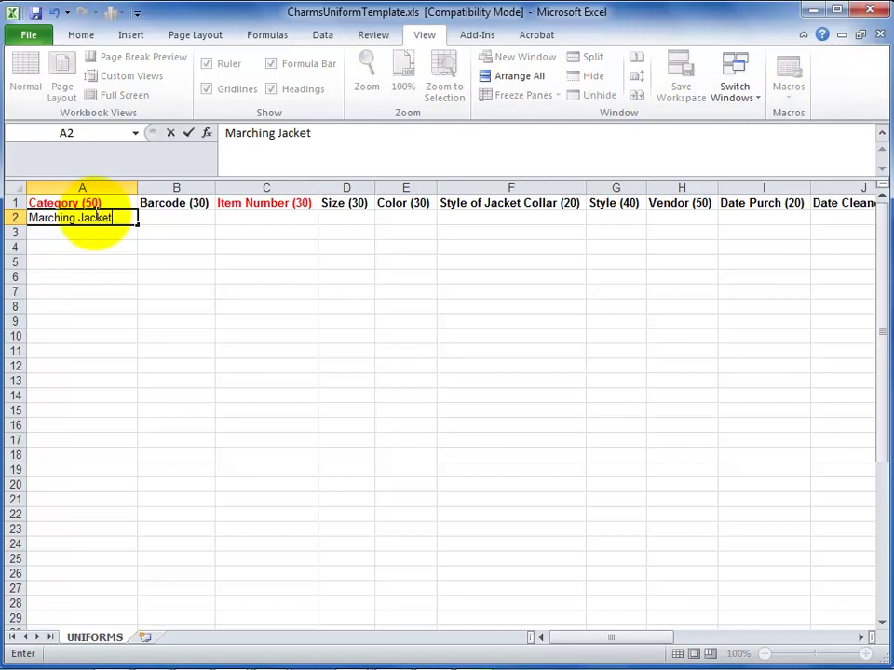
{"action": "key", "text": "Tab"}
{"action": "key", "text": "Tab"}
{"action": "type", "text": "MJ"}
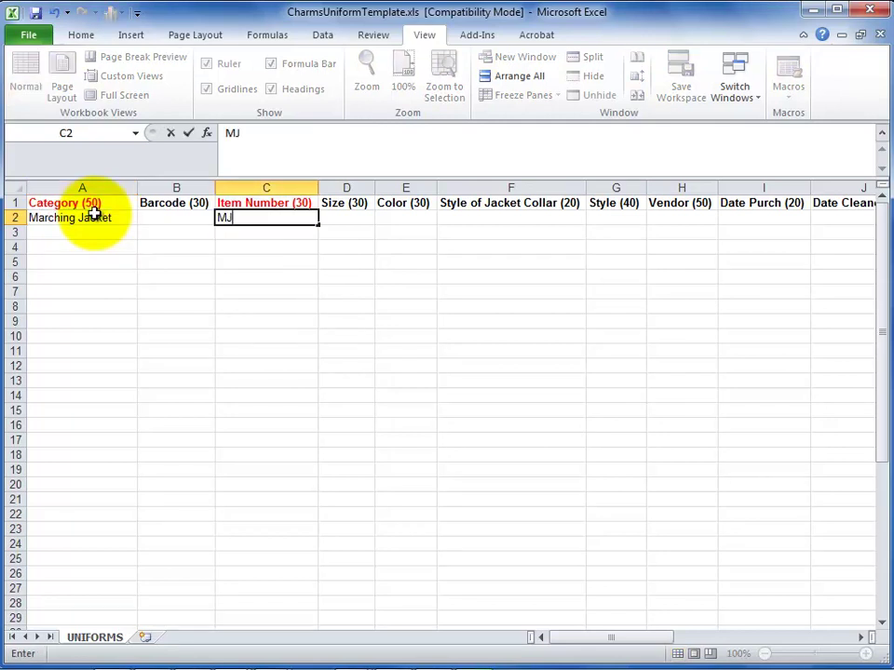
{"action": "type", "text": "10197"}
{"action": "key", "text": "Return"}
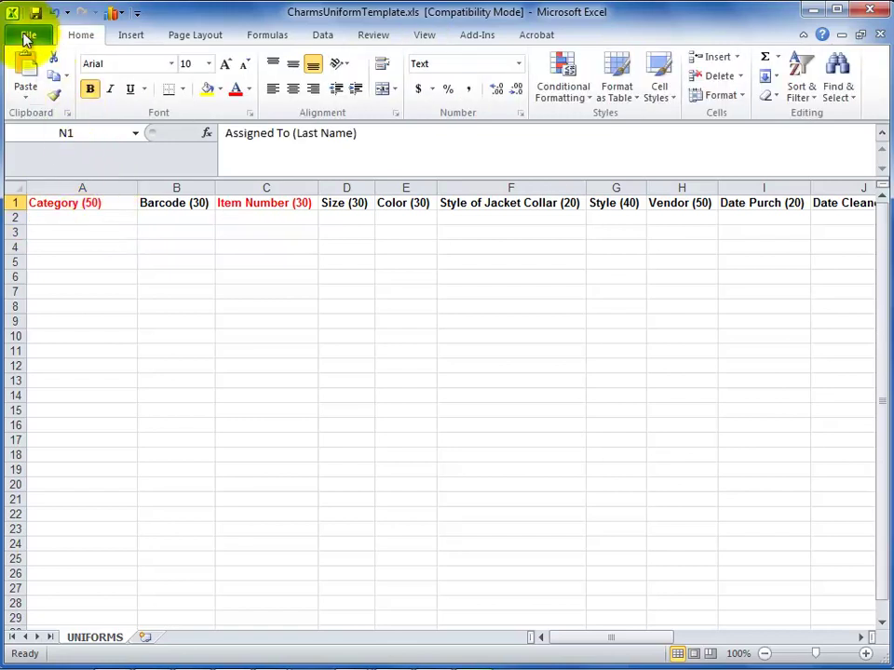
Step: Open SampleUniformFile.xls from the Uniforms folder and view it side by side with the uniform template
{"action": "left_click", "coordinate": [28, 34]}
{"action": "left_click", "coordinate": [54, 111]}
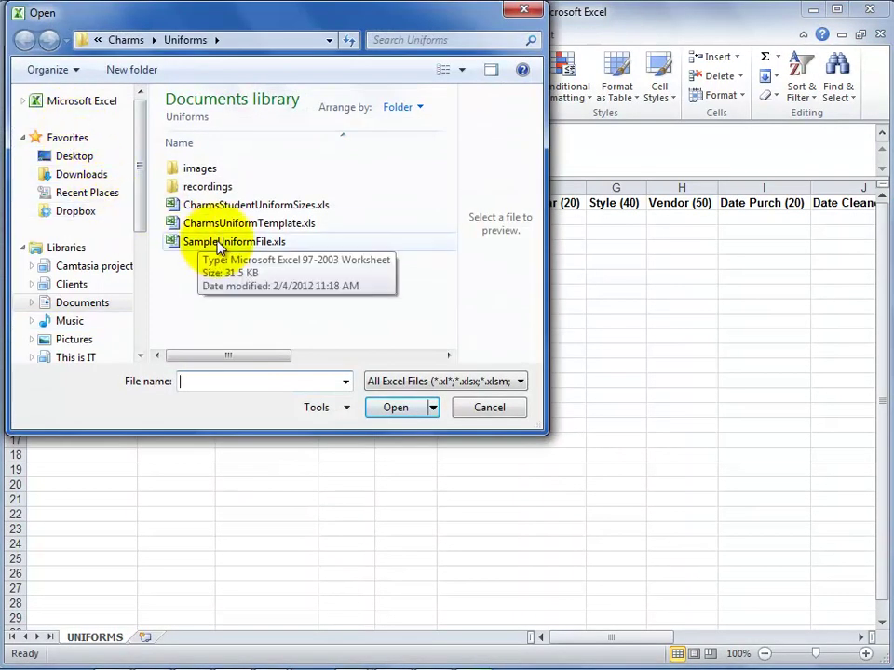
{"action": "double_click", "coordinate": [219, 242]}
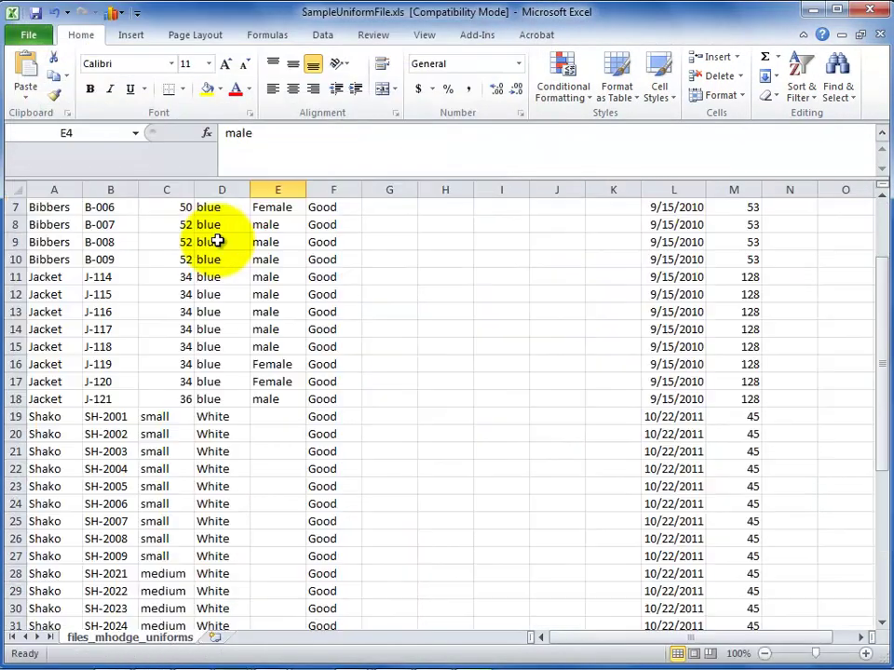
{"action": "left_click", "coordinate": [414, 39]}
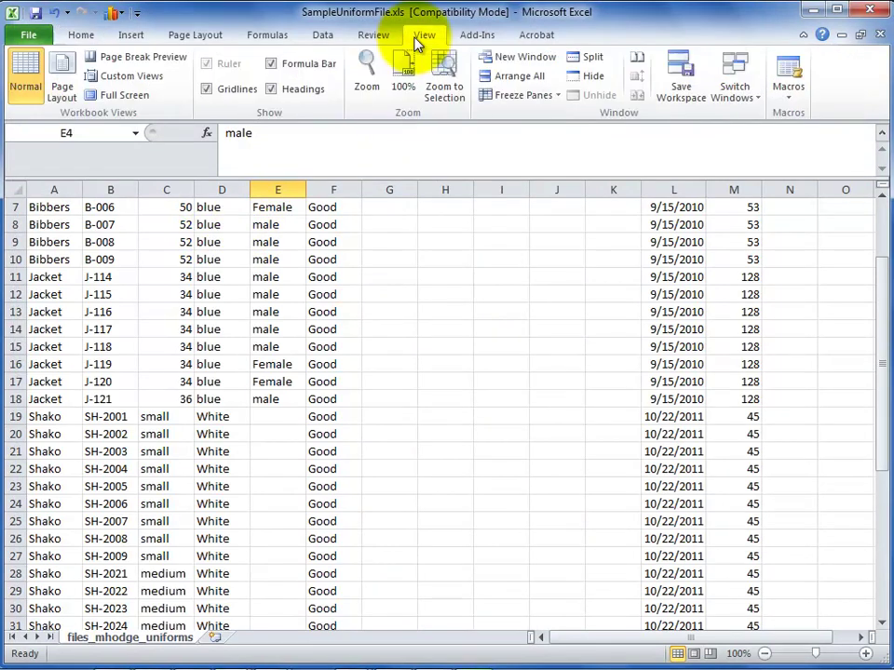
{"action": "left_click", "coordinate": [636, 58]}
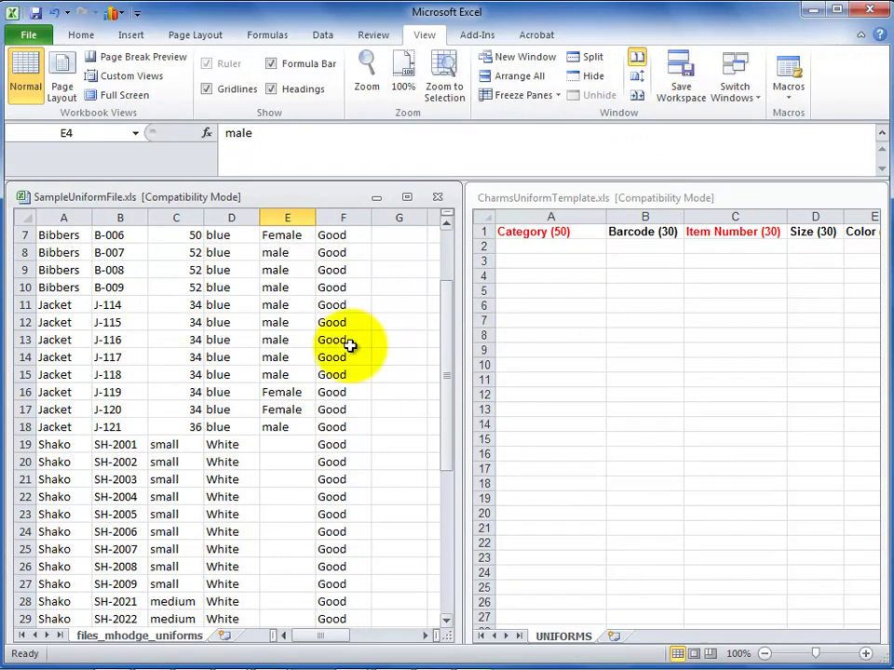
Step: Copy the category entries A2:A46 from the sample file into the template's Category column, starting at A2
{"action": "left_click", "coordinate": [60, 251]}
{"action": "left_click", "coordinate": [67, 233]}
{"action": "scroll", "coordinate": [67, 237], "scroll_direction": "up", "scroll_amount": 2}
{"action": "left_click_drag", "start_coordinate": [70, 250], "coordinate": [70, 595]}
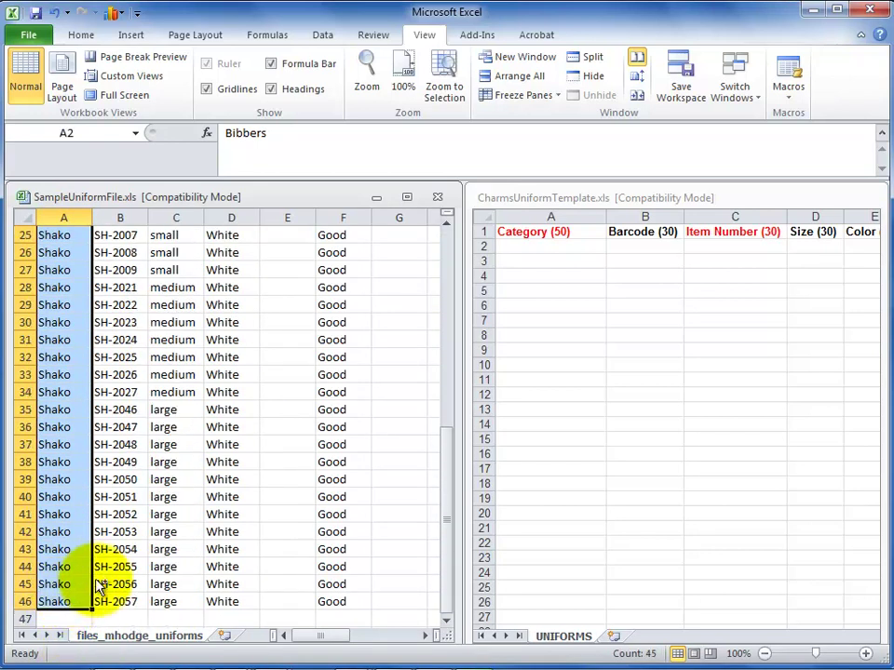
{"action": "key", "text": "ctrl+c"}
{"action": "left_click", "coordinate": [534, 247]}
{"action": "left_click", "coordinate": [534, 258]}
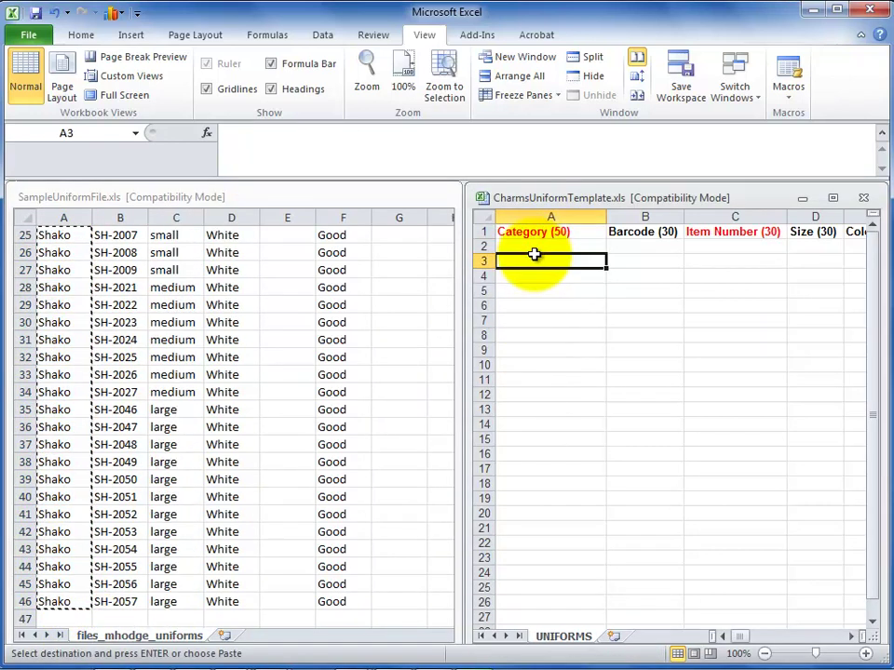
{"action": "left_click", "coordinate": [549, 246]}
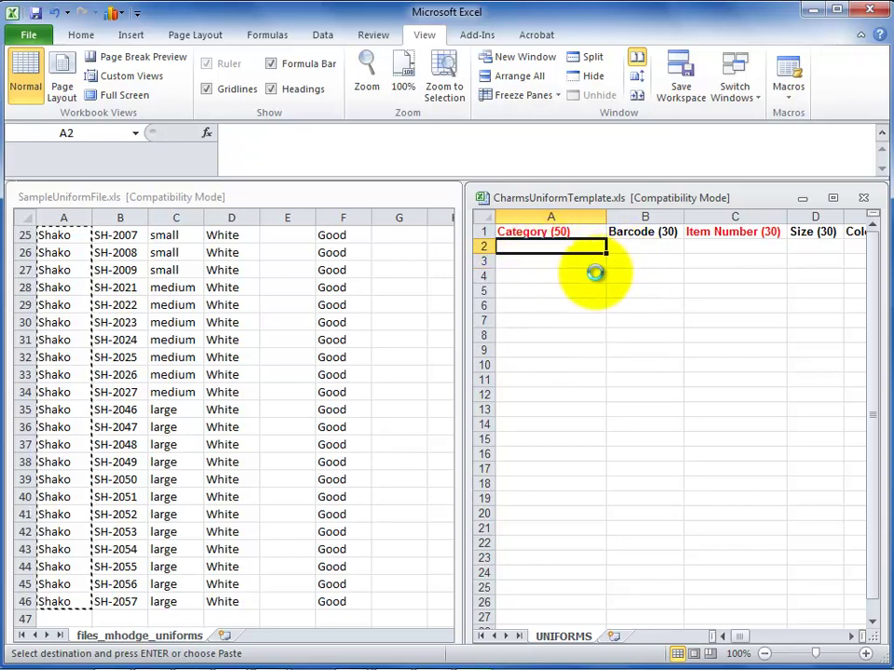
{"action": "key", "text": "ctrl+v"}
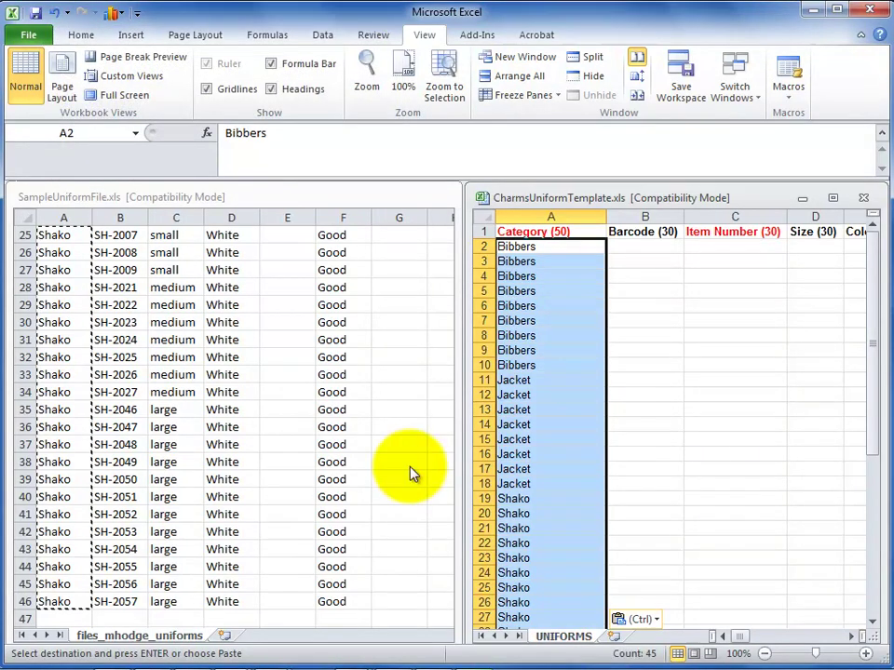
Step: Copy the item numbers B2:B46 from the sample file into the template's Item Number column, starting at C2
{"action": "left_click", "coordinate": [84, 196]}
{"action": "scroll", "coordinate": [116, 267], "scroll_direction": "up", "scroll_amount": 8}
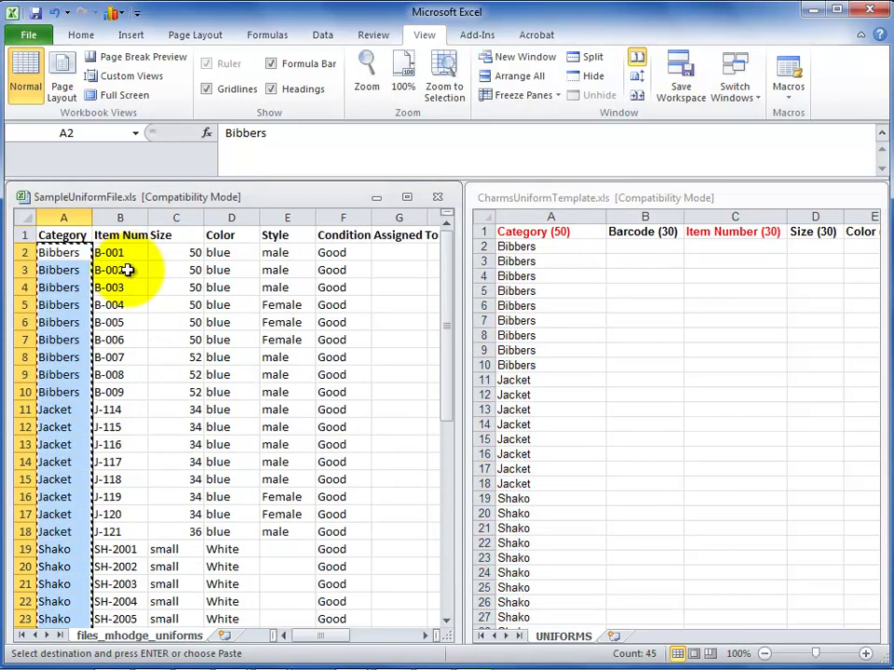
{"action": "left_click_drag", "start_coordinate": [135, 255], "coordinate": [126, 602]}
{"action": "left_click", "coordinate": [731, 255]}
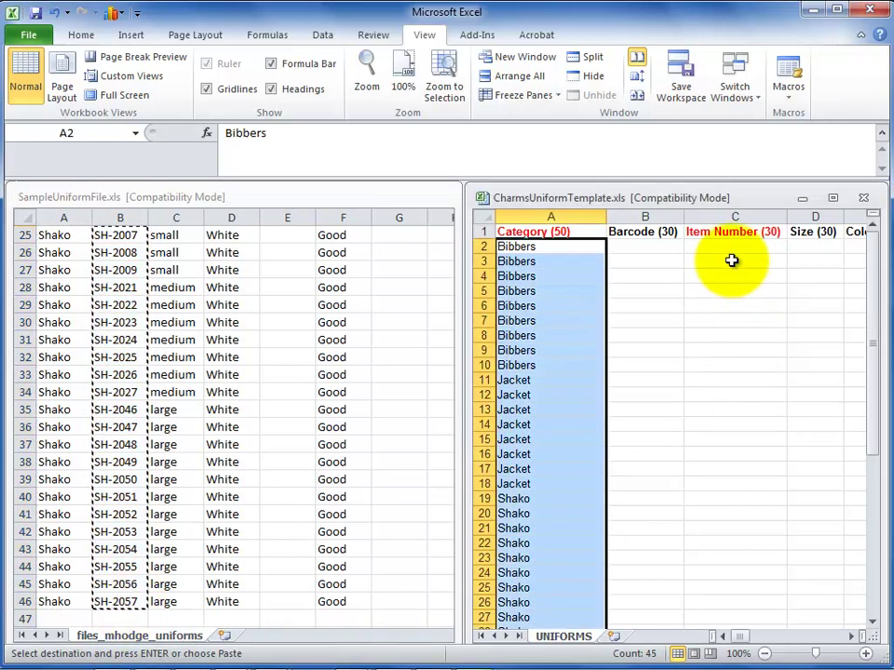
{"action": "left_click", "coordinate": [731, 245]}
{"action": "key", "text": "ctrl+v"}
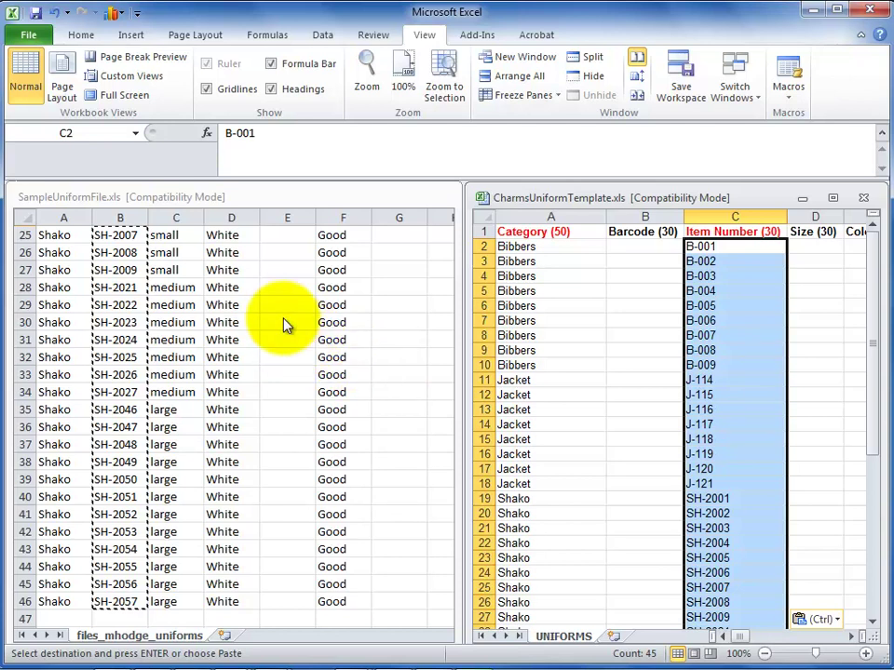
Step: Copy the condition entries F2:F46 from the sample file into the template's Condition column, starting at K2
{"action": "left_click_drag", "start_coordinate": [339, 251], "coordinate": [350, 613]}
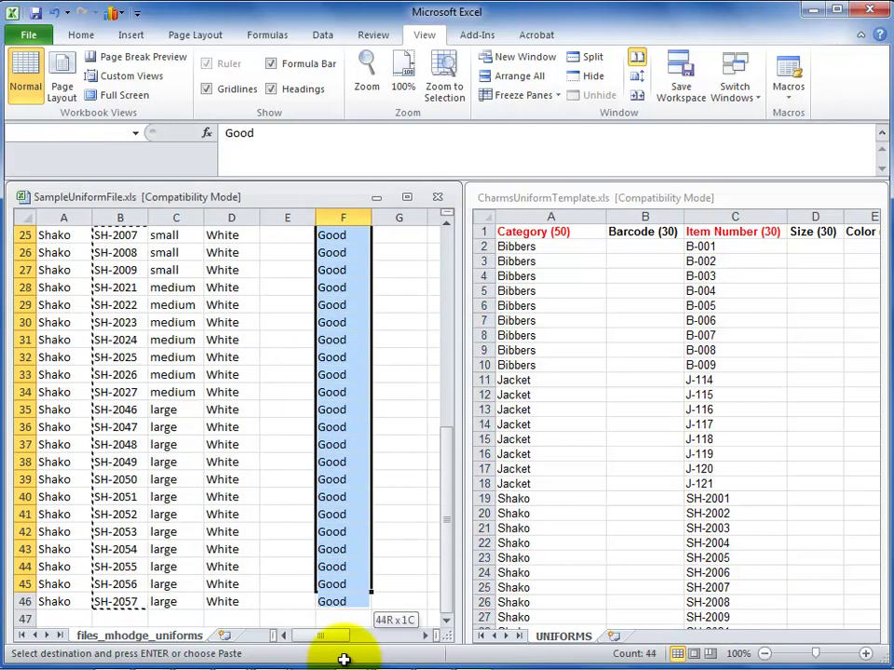
{"action": "key", "text": "ctrl+c"}
{"action": "left_click", "coordinate": [836, 285]}
{"action": "scroll", "coordinate": [745, 261], "scroll_direction": "right", "scroll_amount": 4}
{"action": "left_click", "coordinate": [716, 247]}
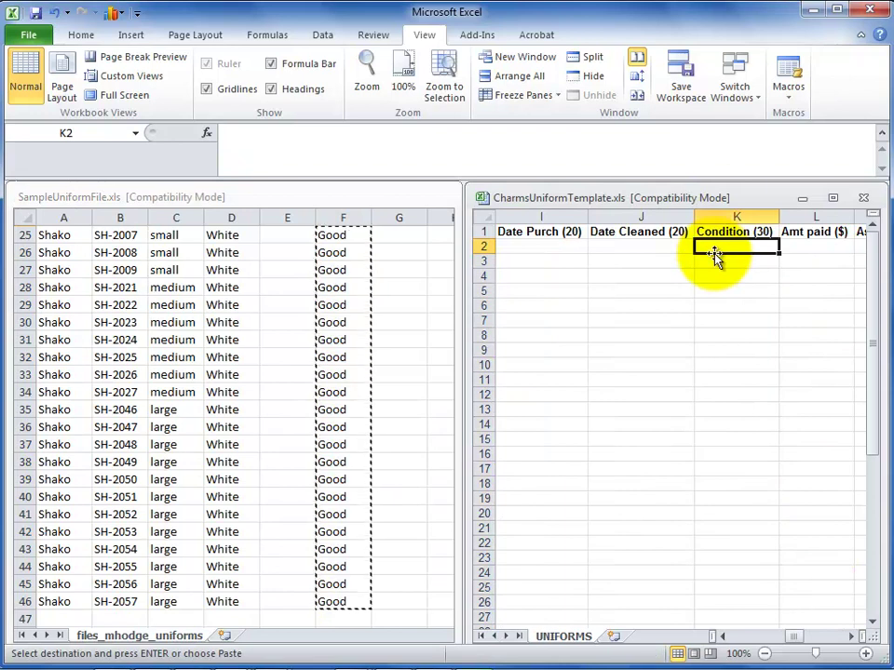
{"action": "key", "text": "ctrl+v"}
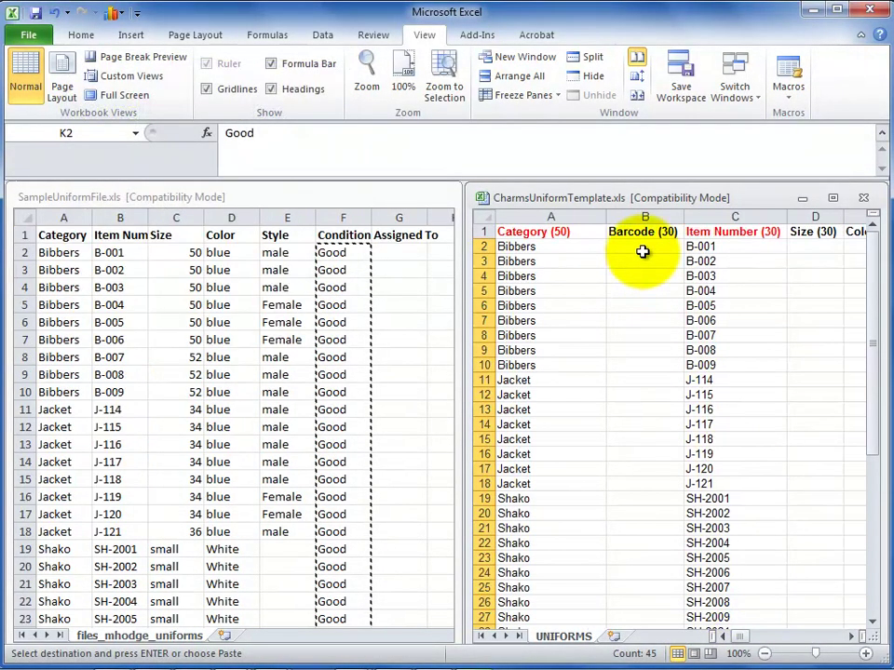
Step: Copy the amounts paid M2:M46 from the sample file into the template's Amt paid ($) column, starting at L2
{"action": "left_click", "coordinate": [642, 249]}
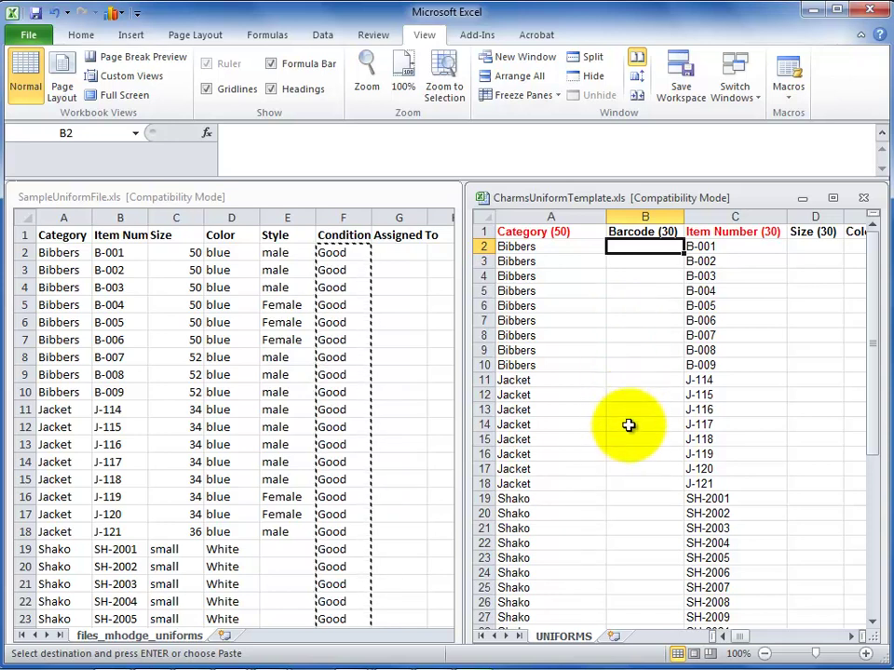
{"action": "left_click", "coordinate": [393, 298]}
{"action": "left_click", "coordinate": [409, 634]}
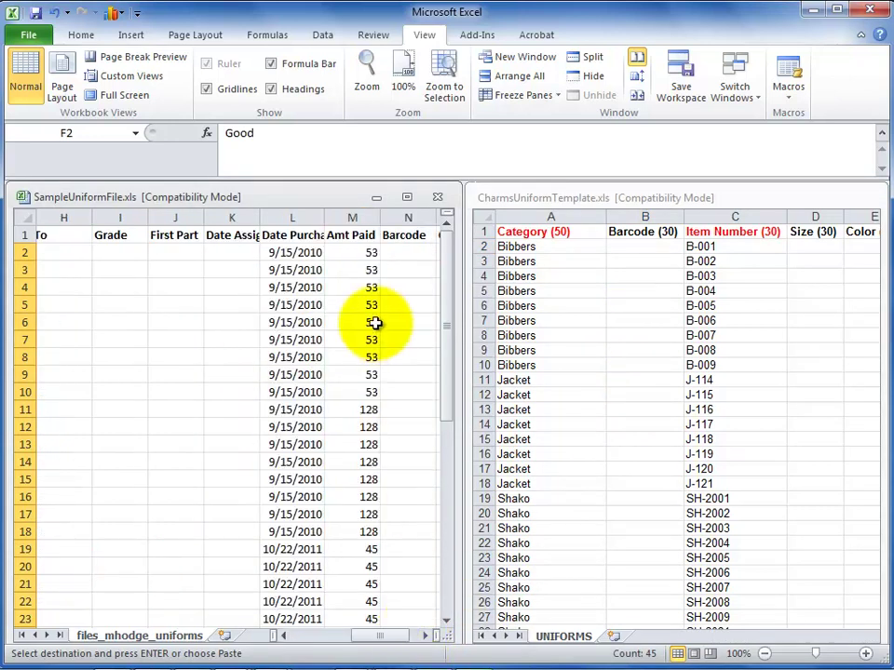
{"action": "left_click_drag", "start_coordinate": [373, 254], "coordinate": [368, 564]}
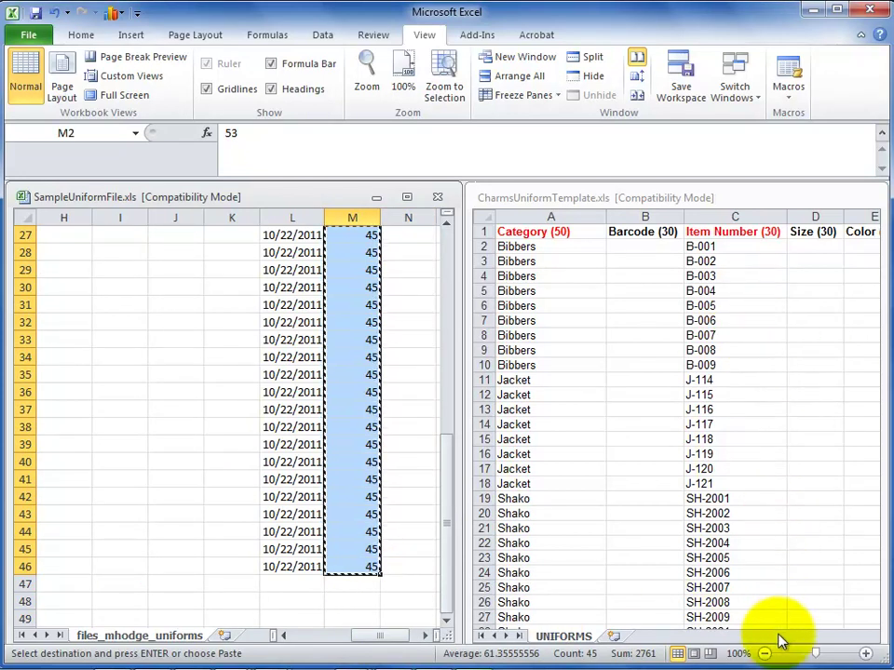
{"action": "left_click", "coordinate": [794, 251]}
{"action": "key", "text": "ctrl+v"}
{"action": "key", "text": "Right"}
{"action": "key", "text": "Right"}
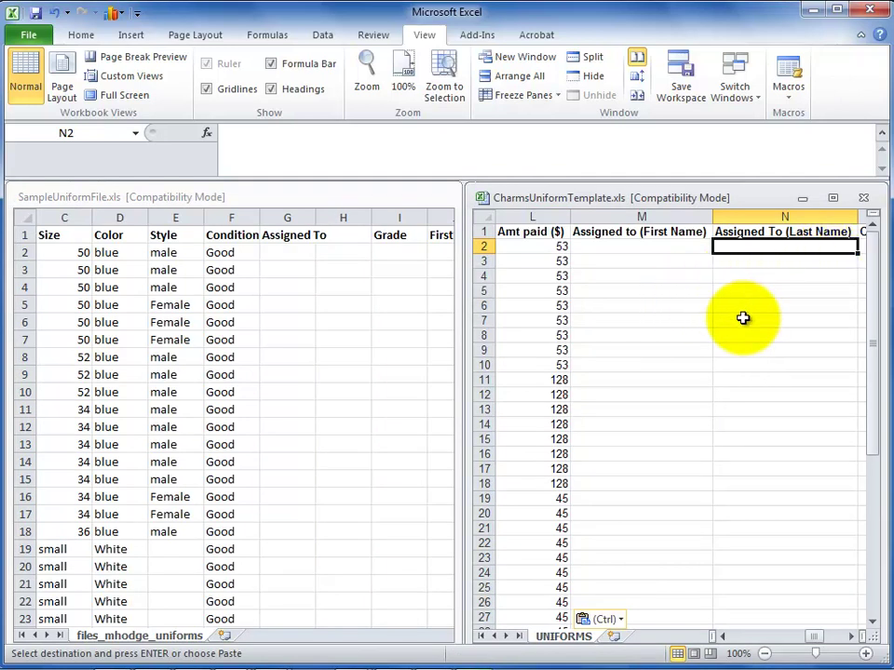
{"action": "left_click", "coordinate": [706, 319]}
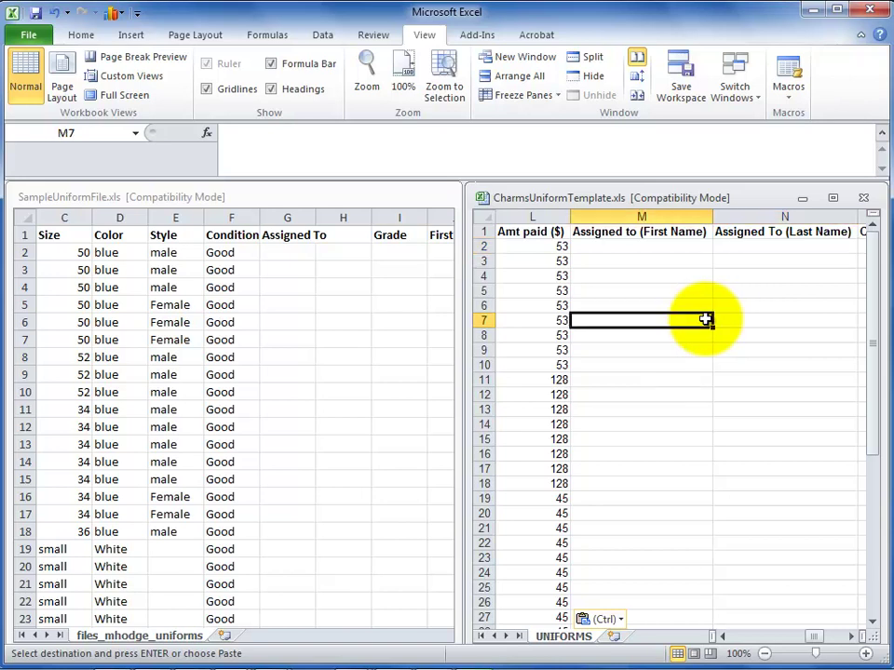
Step: Save the filled template as CharmsUniformTemplate.xls in the Uniforms folder, replacing the existing file
{"action": "left_click", "coordinate": [37, 34]}
{"action": "key", "text": "Escape"}
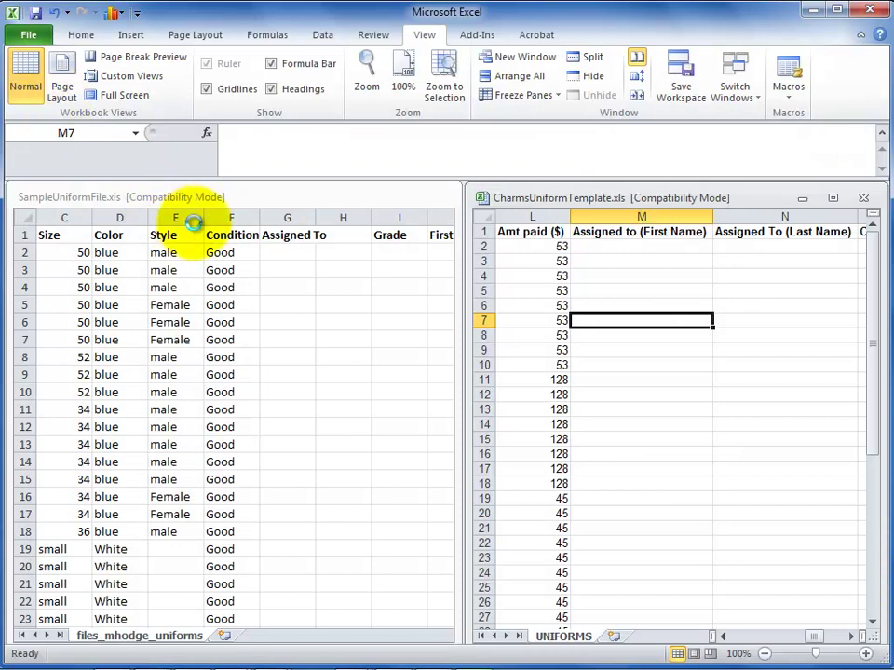
{"action": "key", "text": "F12"}
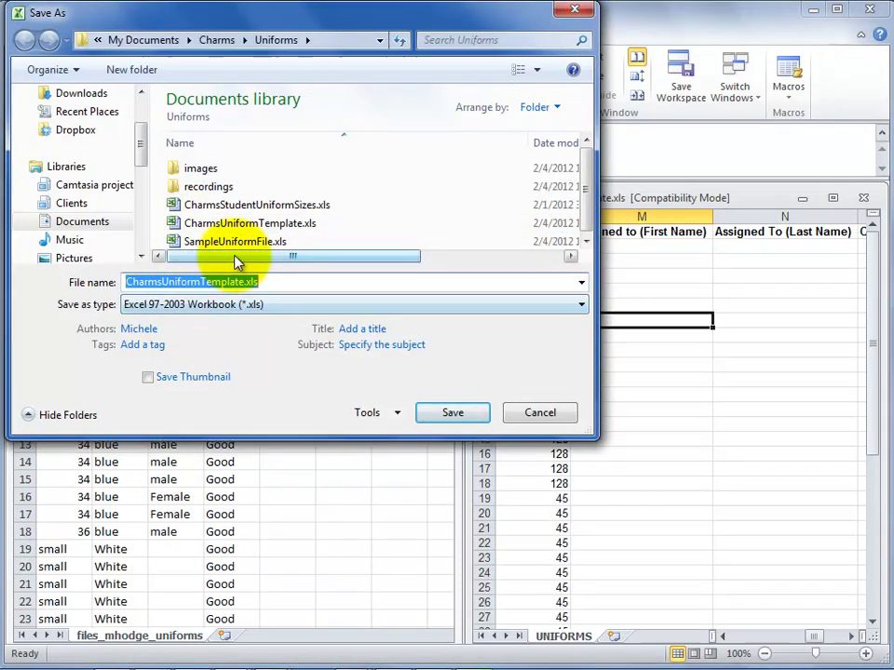
{"action": "left_click", "coordinate": [448, 430]}
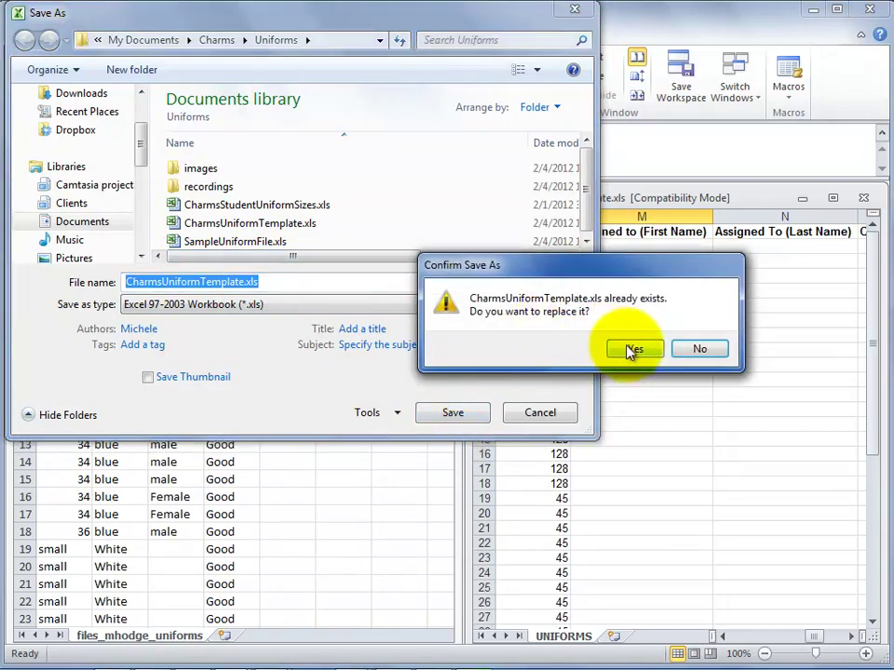
{"action": "left_click", "coordinate": [631, 350]}
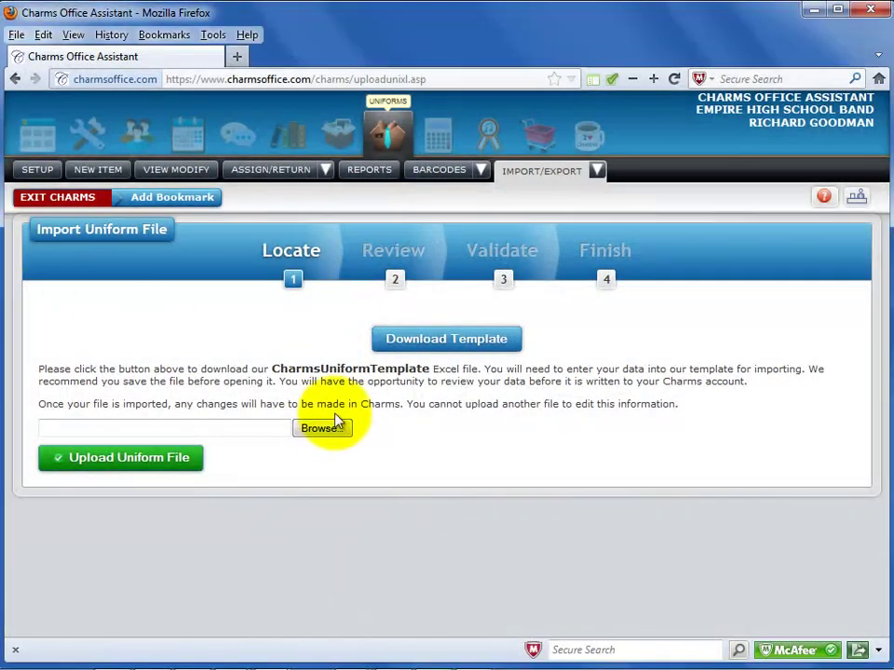
Step: In Charms Office Assistant in Firefox, choose CharmsUniformTemplate.xls from the Uniforms folder and upload it as the uniform file
{"action": "left_click", "coordinate": [336, 430]}
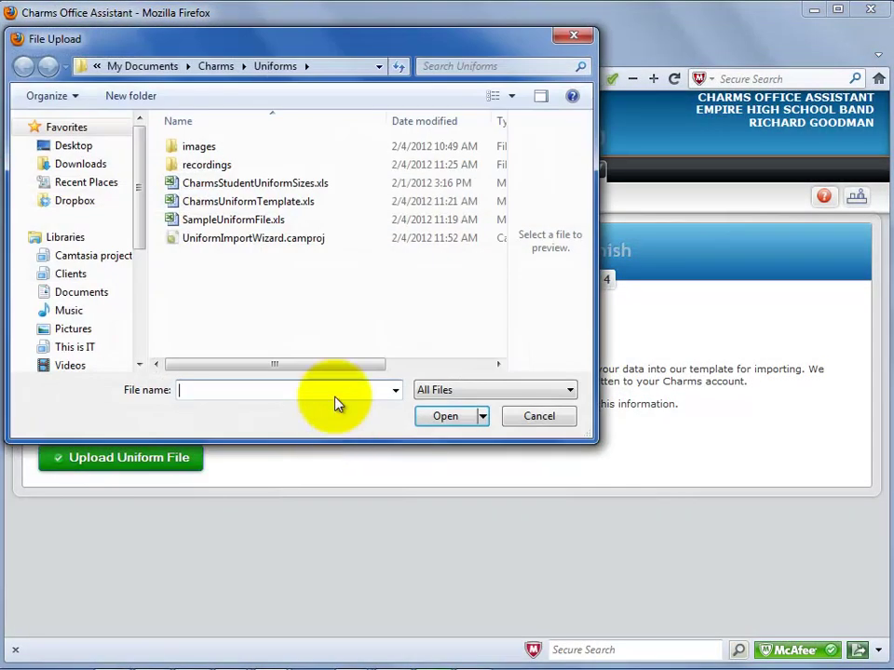
{"action": "left_click", "coordinate": [253, 204]}
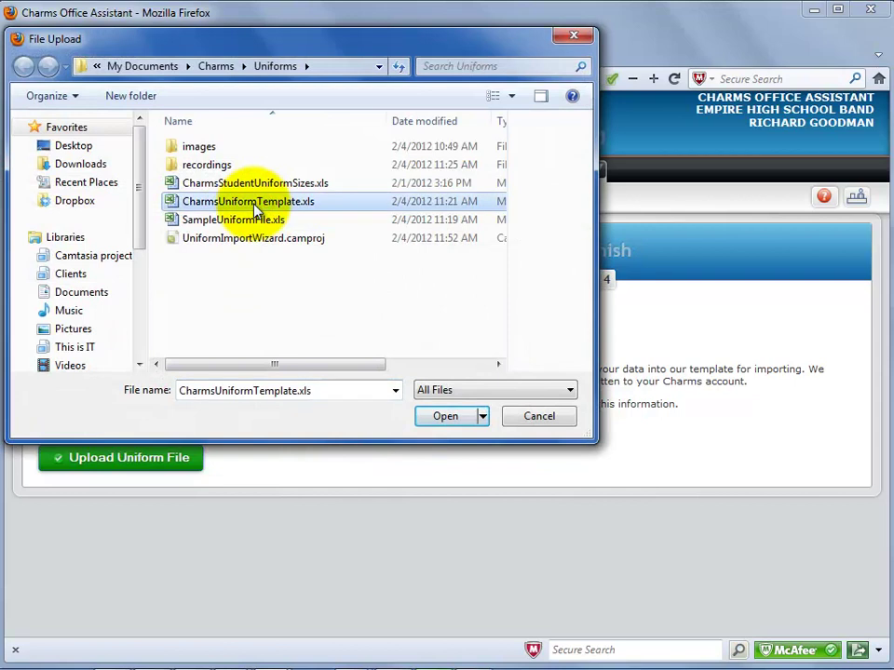
{"action": "left_click", "coordinate": [447, 421]}
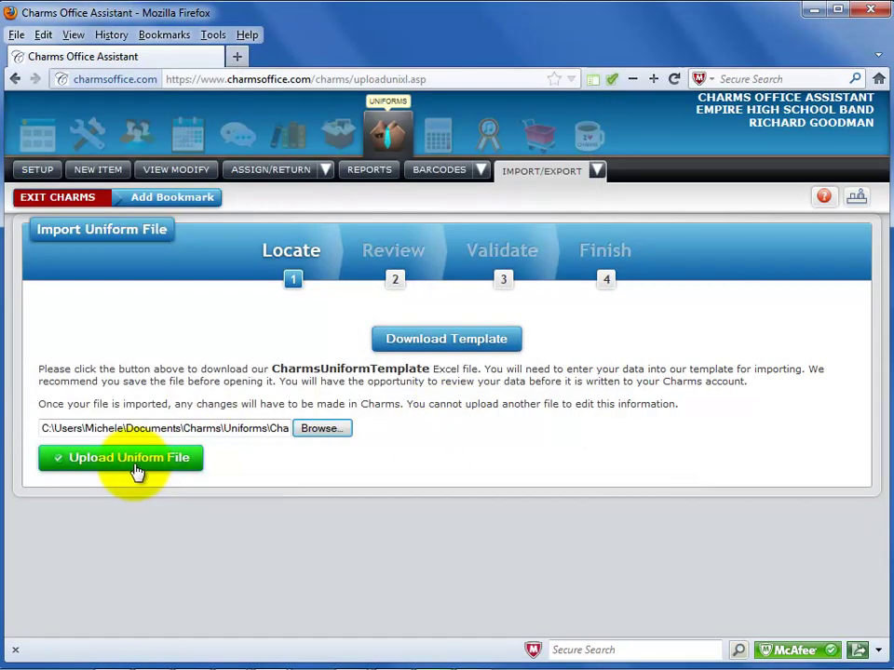
{"action": "left_click", "coordinate": [134, 464]}
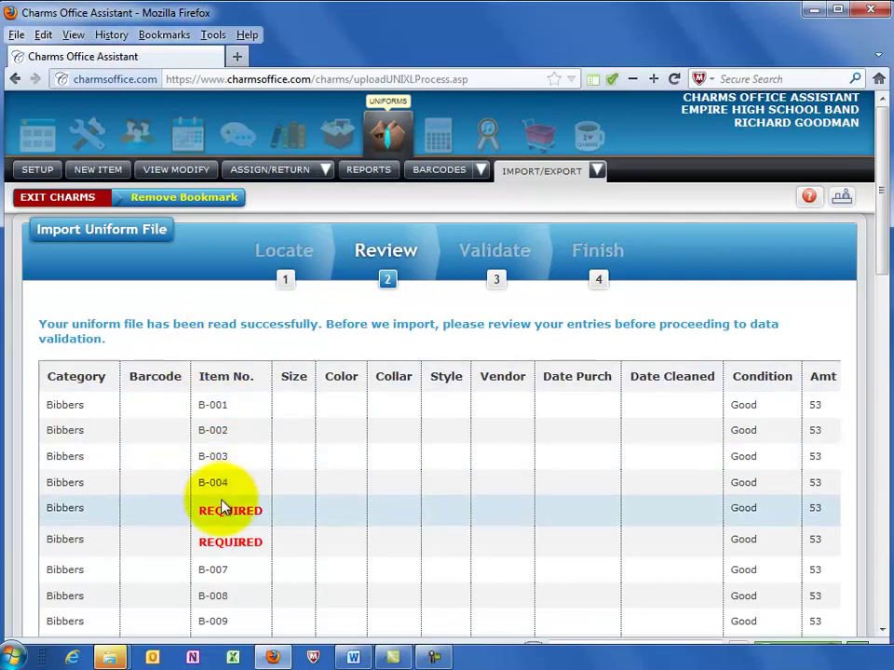
Step: Review the uploaded uniform entries for missing required categories and item numbers, and validate the uniform file
{"action": "scroll", "coordinate": [233, 544], "scroll_direction": "down", "scroll_amount": 3}
{"action": "scroll", "coordinate": [240, 547], "scroll_direction": "down", "scroll_amount": 5}
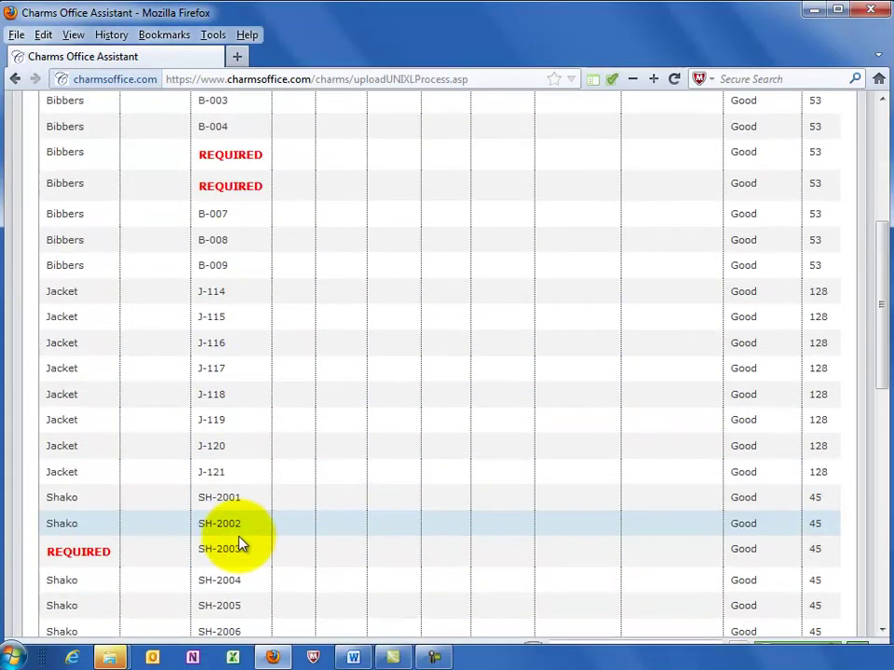
{"action": "scroll", "coordinate": [317, 507], "scroll_direction": "down", "scroll_amount": 7}
{"action": "scroll", "coordinate": [341, 515], "scroll_direction": "down", "scroll_amount": 5}
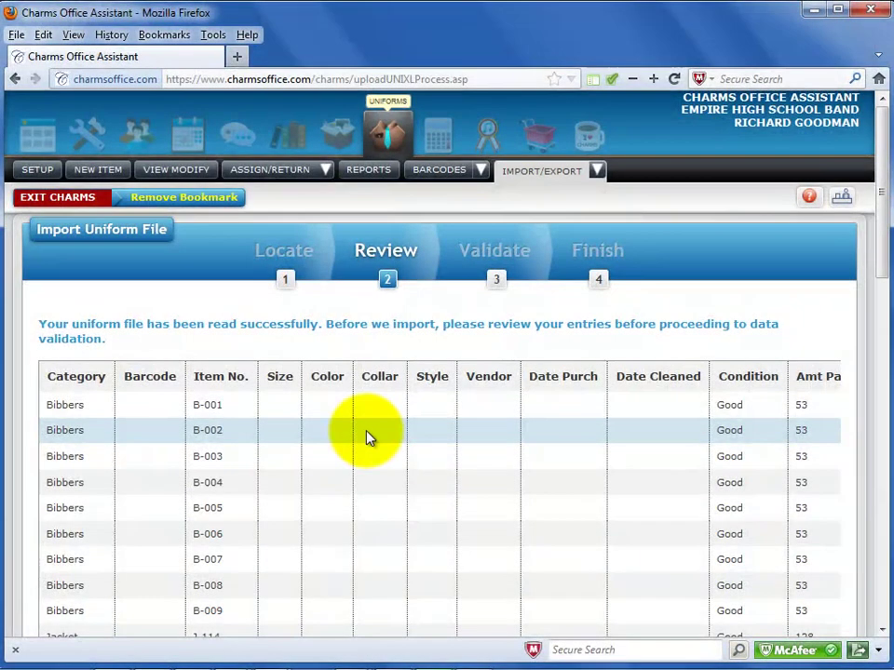
{"action": "scroll", "coordinate": [368, 437], "scroll_direction": "down", "scroll_amount": 12}
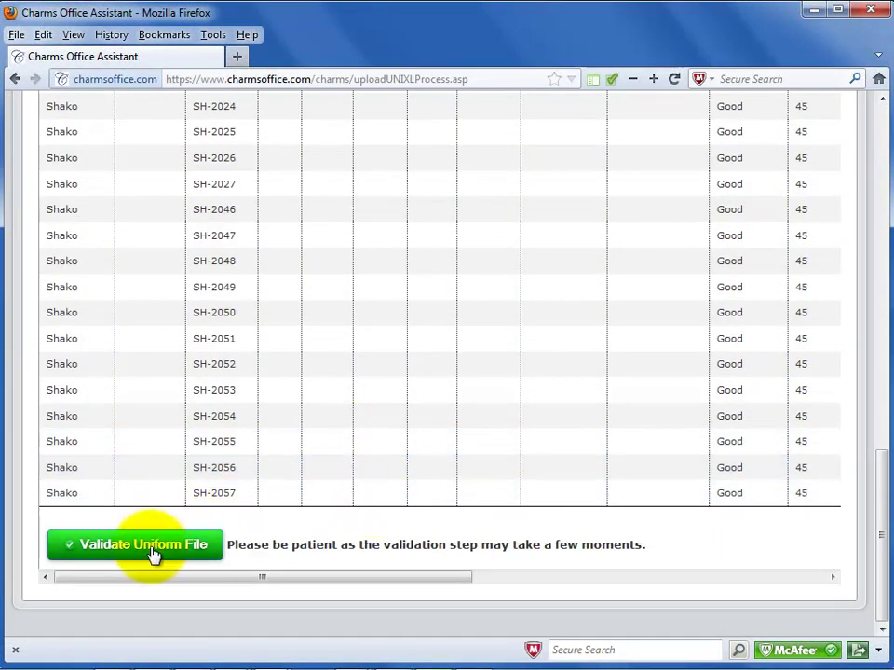
{"action": "left_click", "coordinate": [158, 551]}
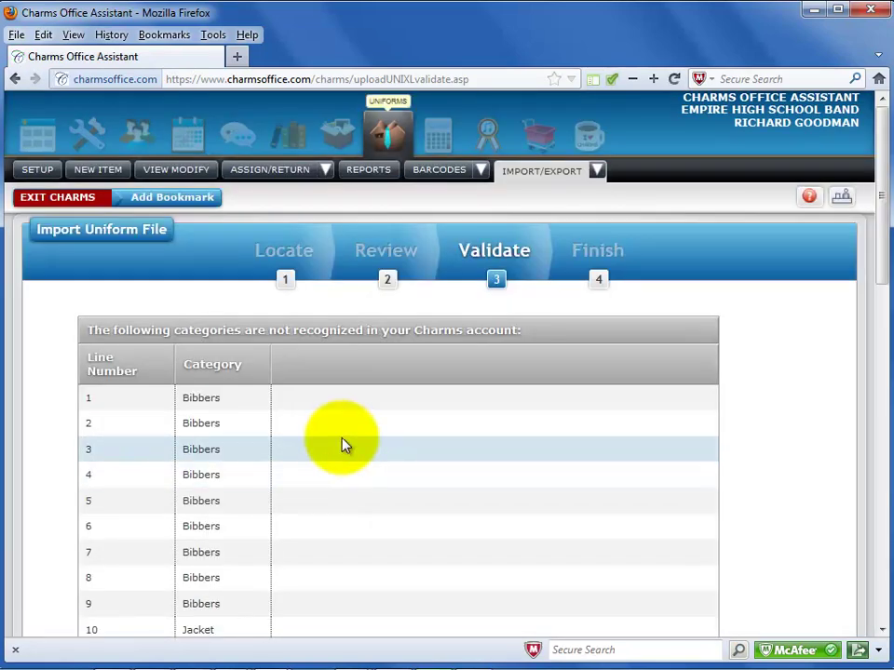
Step: Check the validation list for unrecognized categories and import the validated uniform data
{"action": "scroll", "coordinate": [342, 444], "scroll_direction": "down", "scroll_amount": 15}
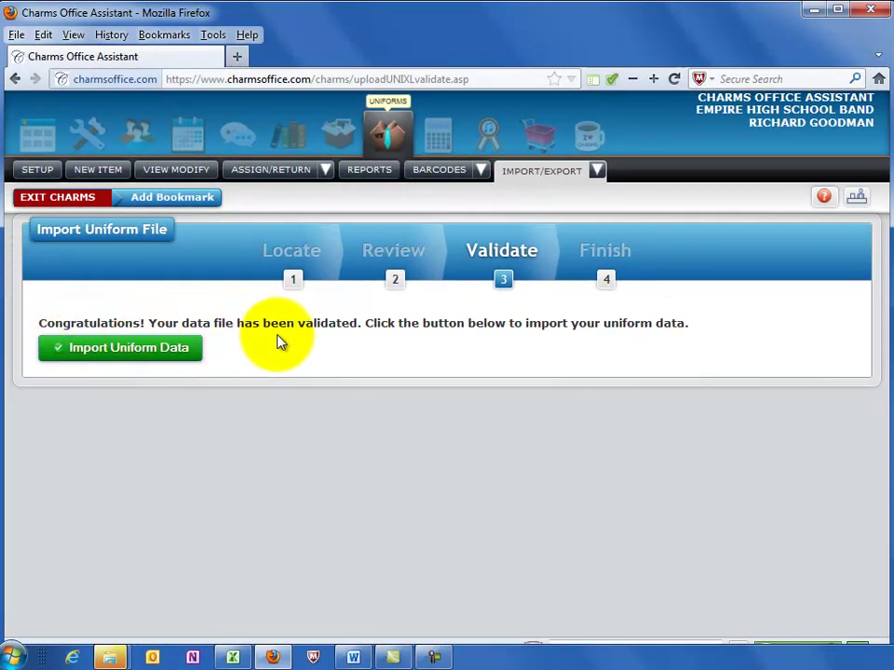
{"action": "left_click", "coordinate": [120, 359]}
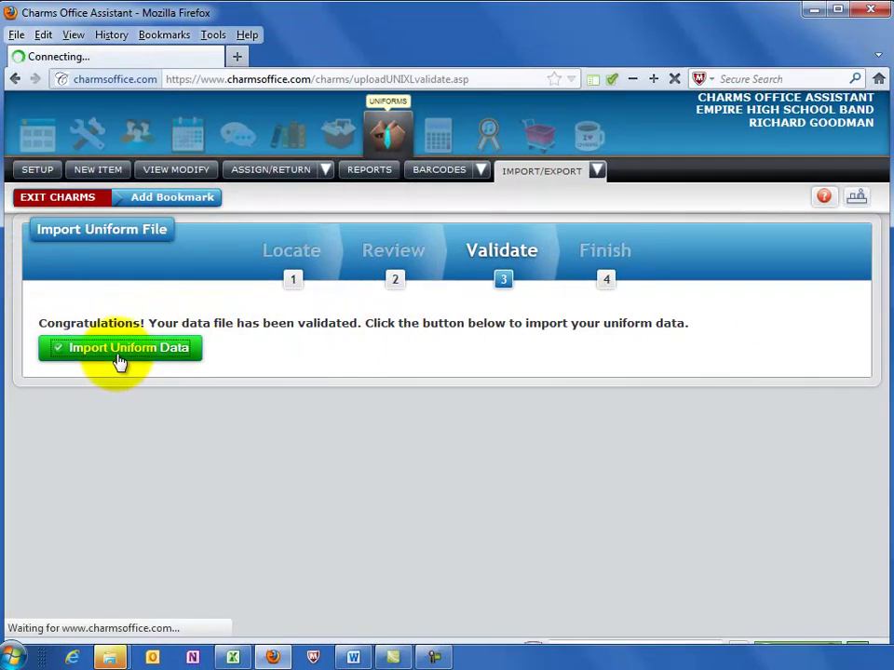